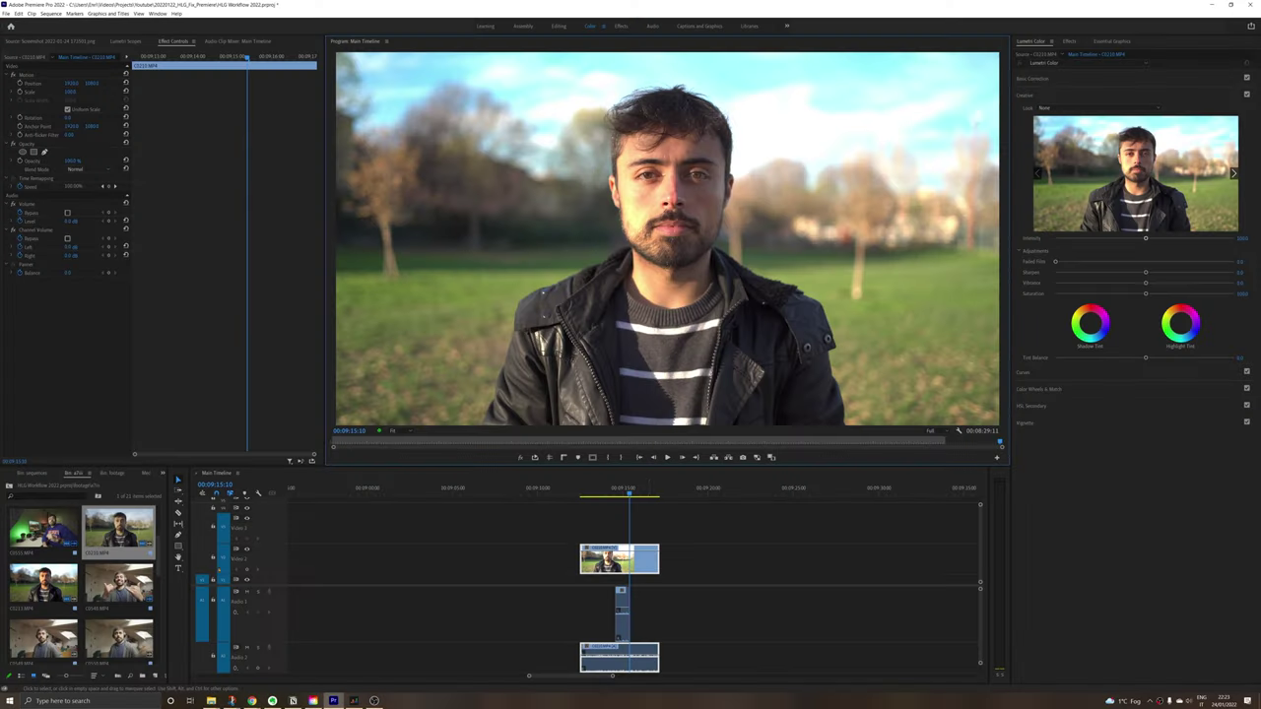
Step: Show the HLG portrait clip's Modify submenu, exposing Interpret Footage
mouse_move(159, 212)
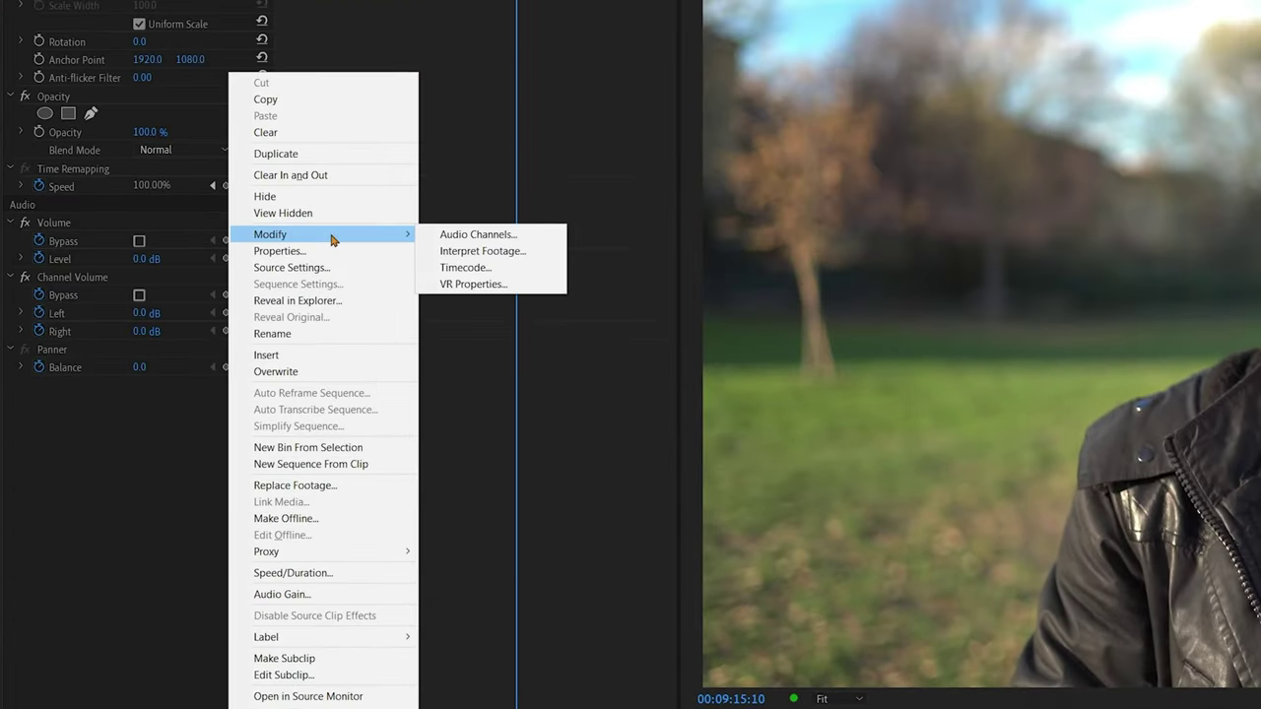
Step: Set the clip's Color Space Override to Rec. 709 in Interpret Footage
left_click(503, 253)
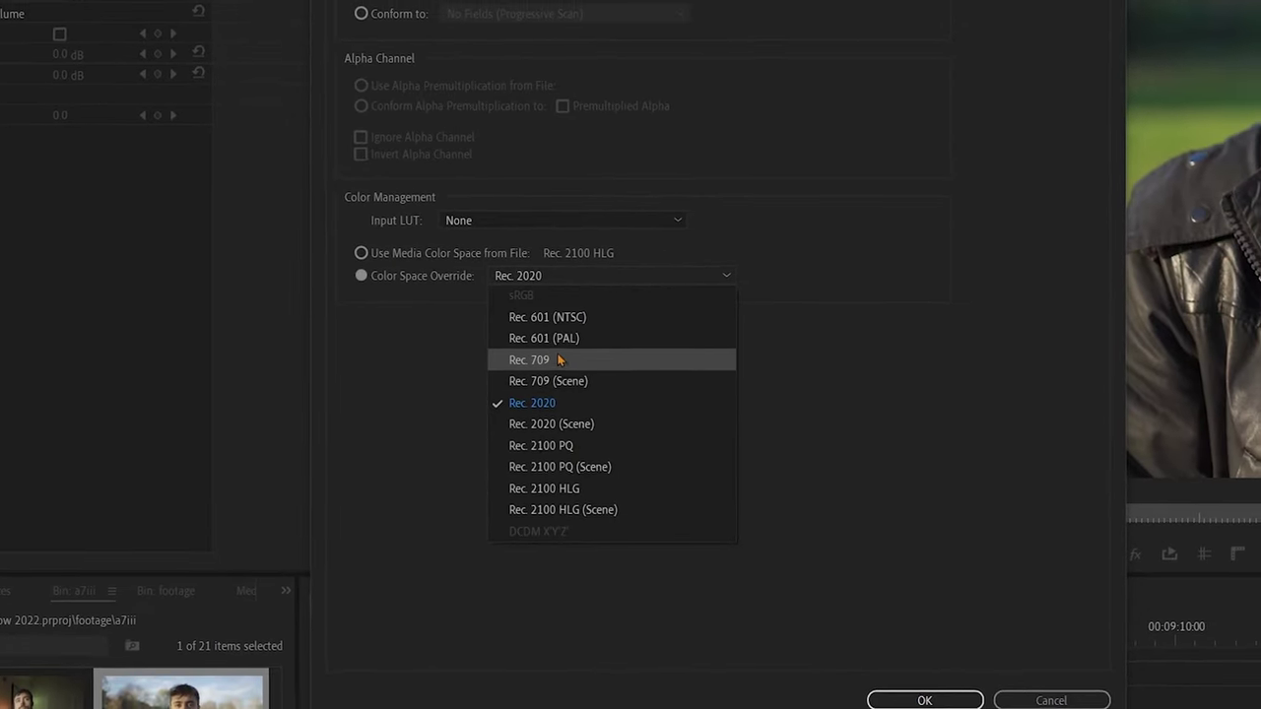
left_click(551, 359)
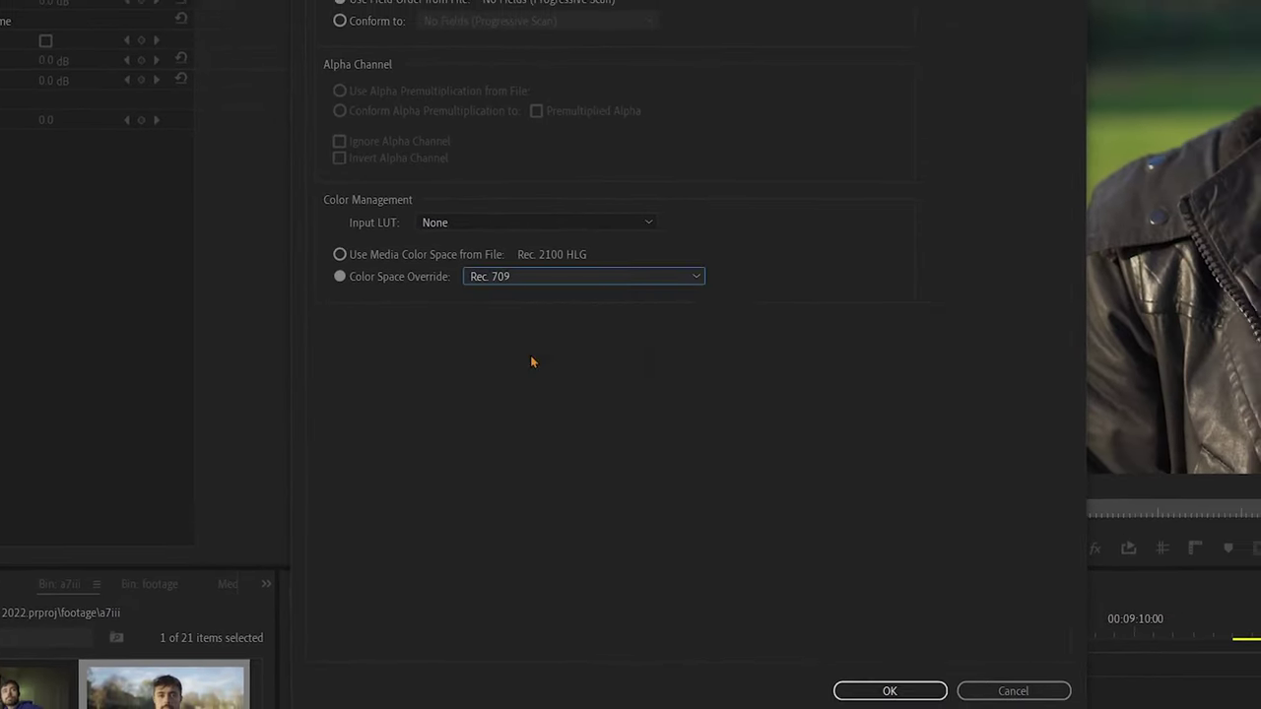
left_click(885, 689)
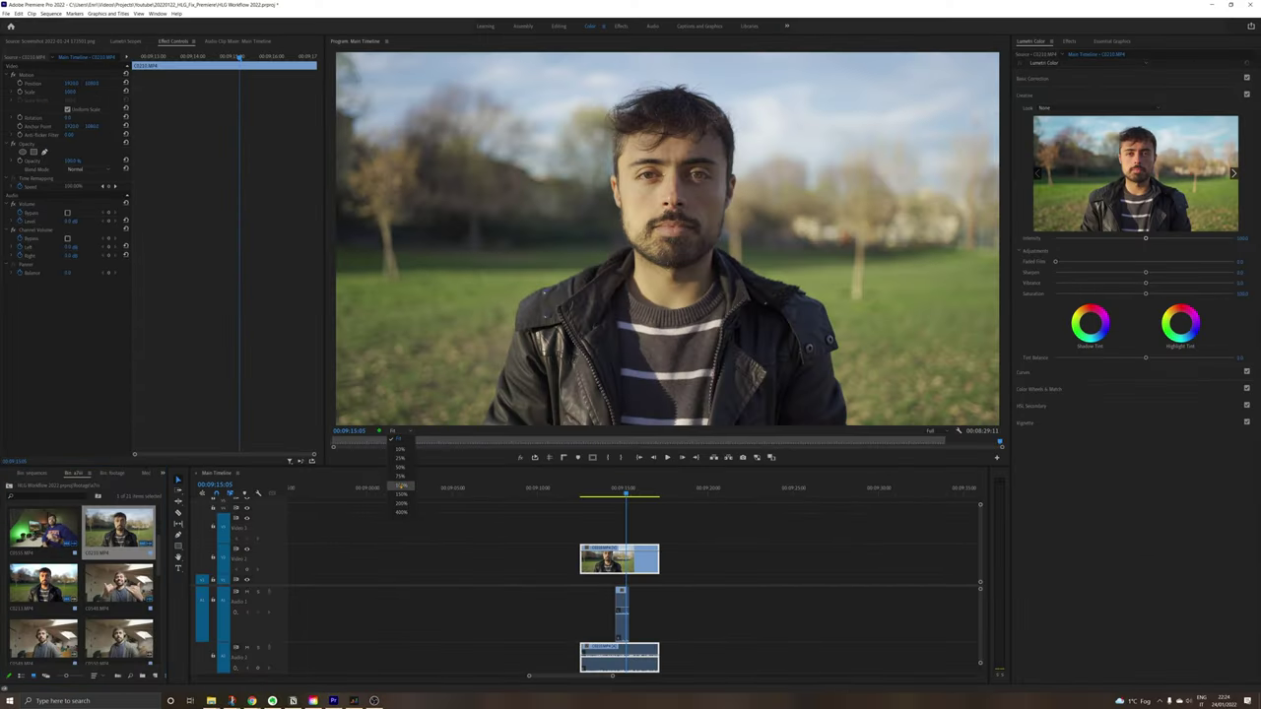
Step: Inspect the corrected program picture at 100%, then return the monitor to Fit
left_click(401, 486)
scroll(665, 236, "up", 3)
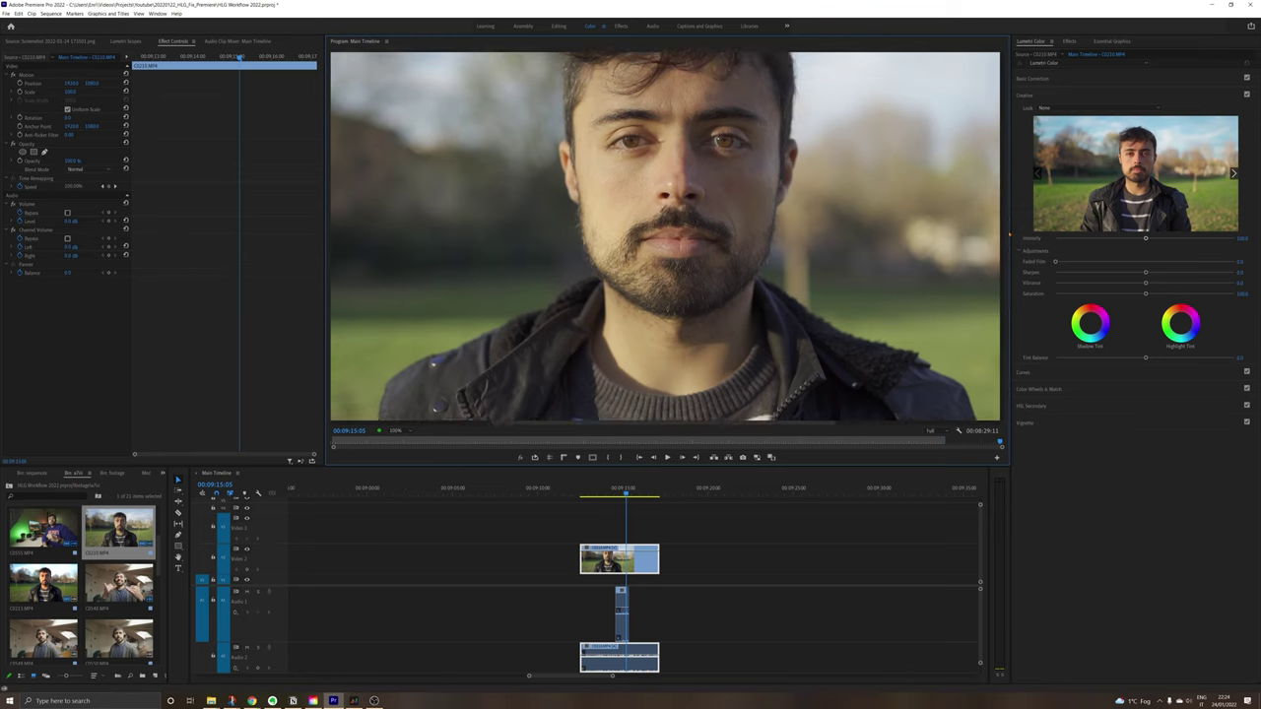
scroll(665, 236, "down", 1)
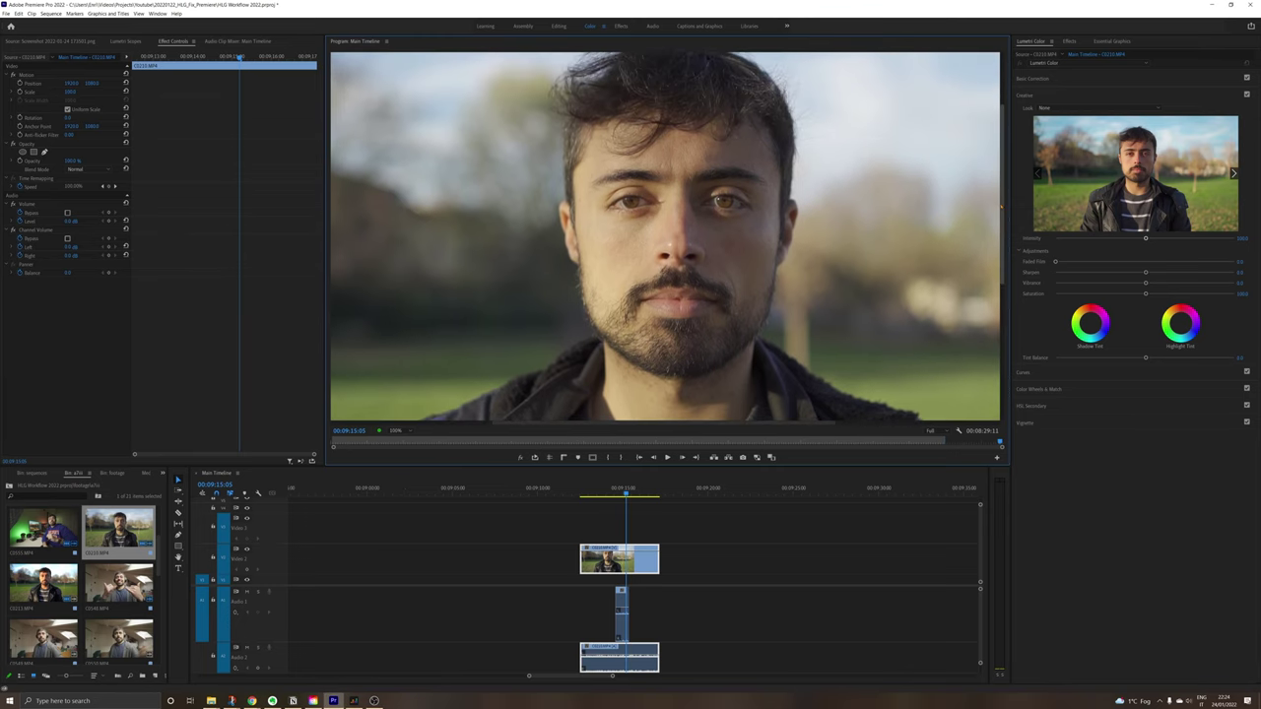
scroll(441, 333, "down", 1)
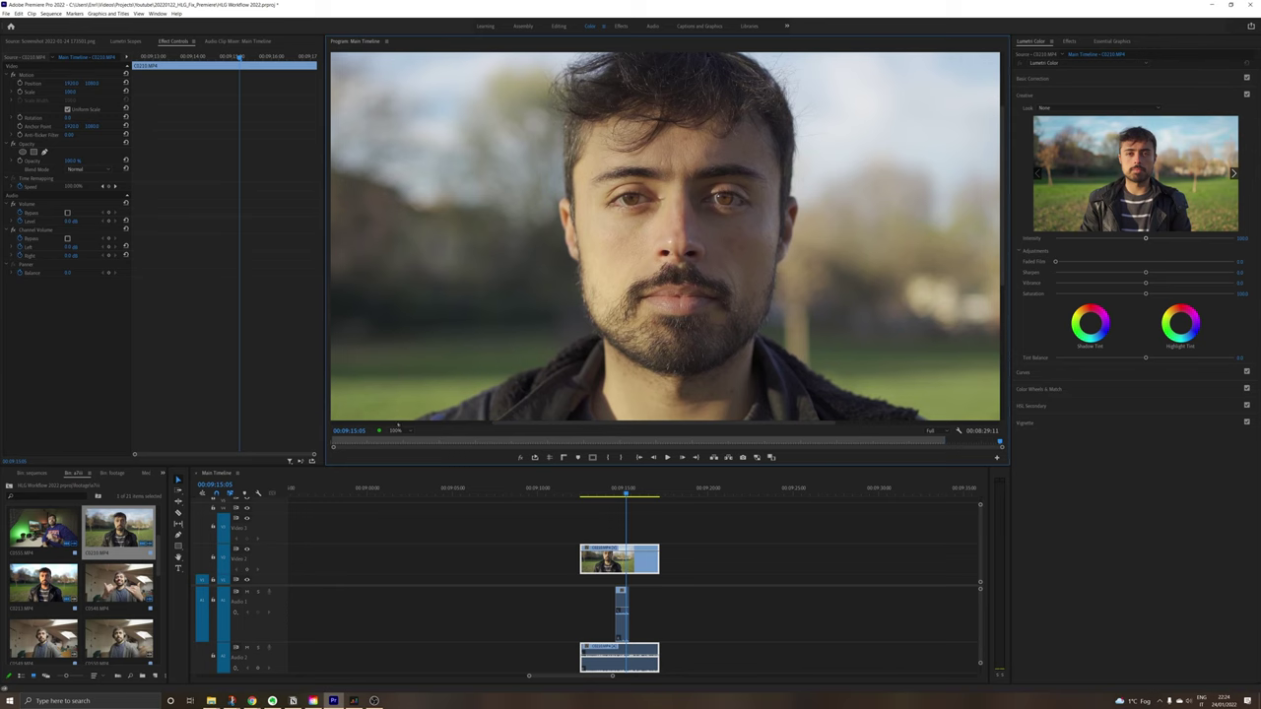
left_click(402, 440)
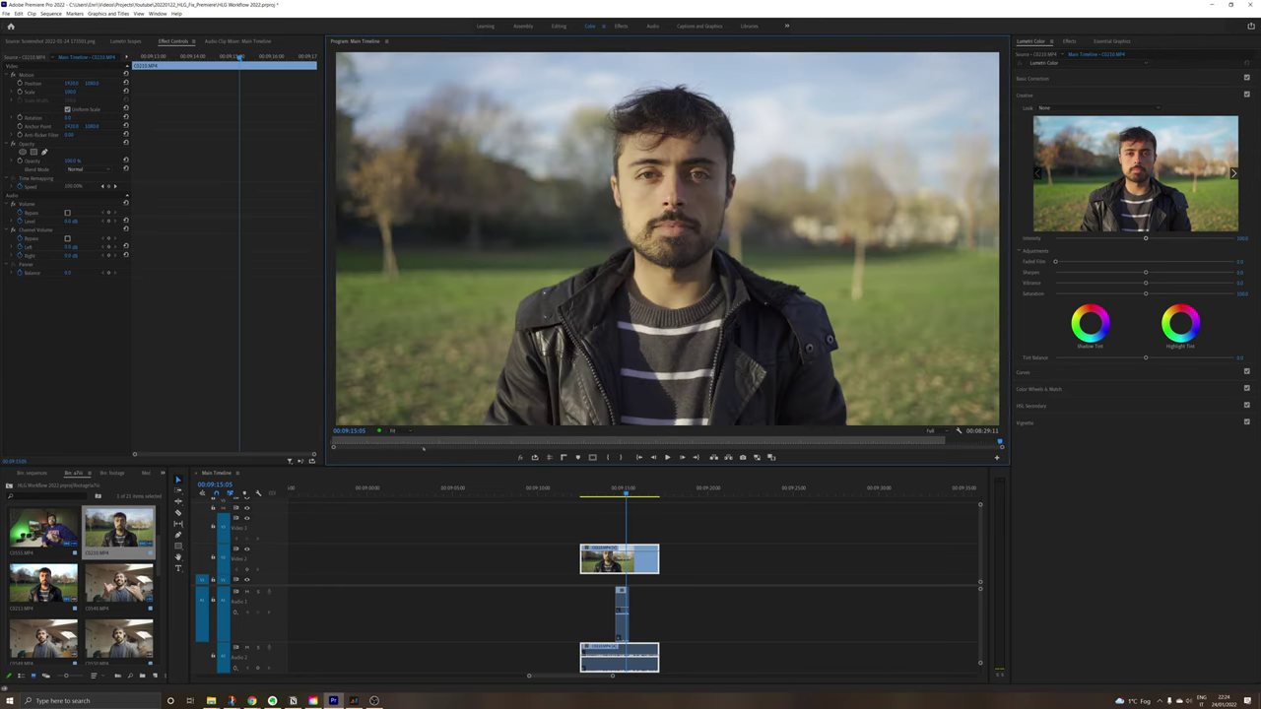
Step: Load the HLG3 .cube LUT as the Lumetri Creative look, then switch the Creative section off
left_click(741, 544)
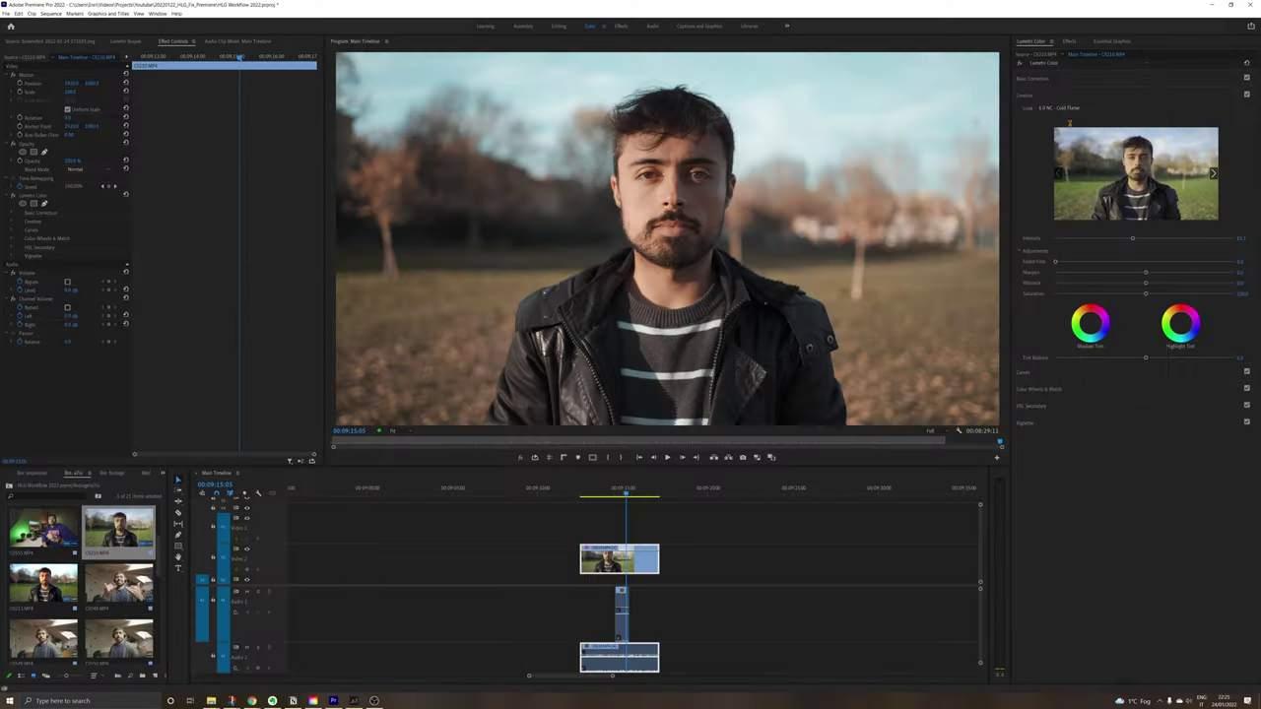
left_click(1069, 108)
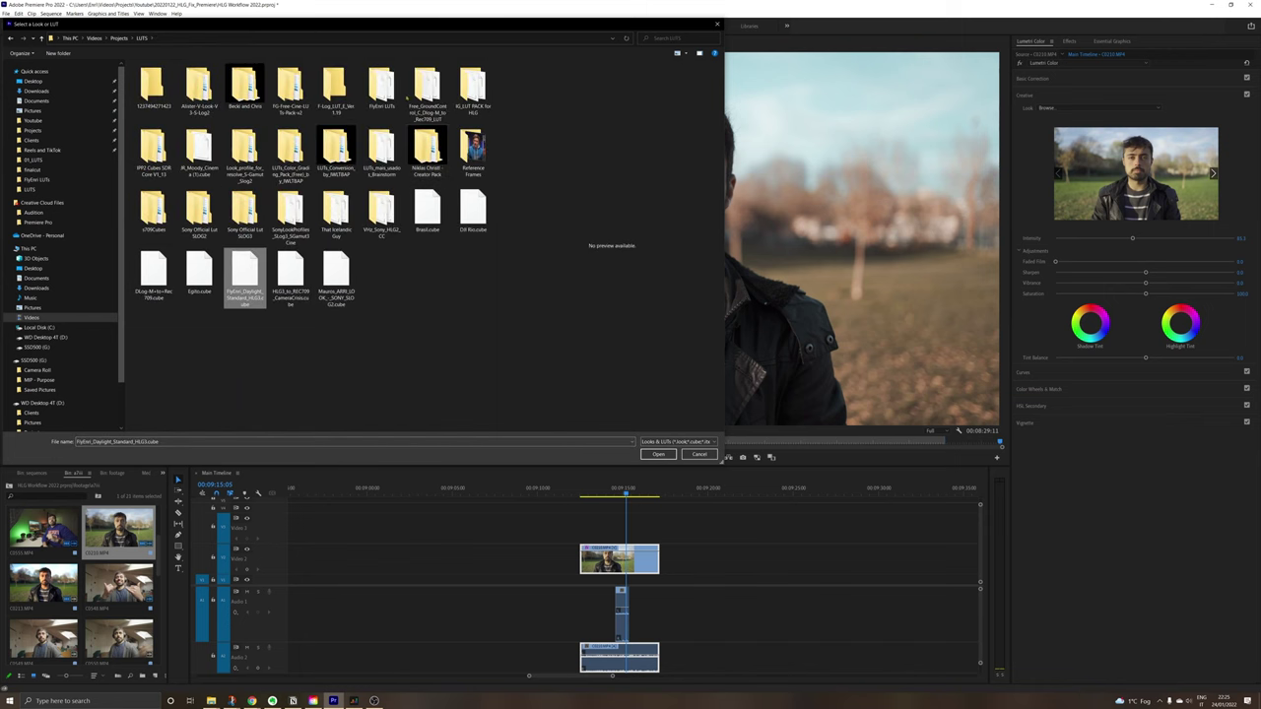
key("Return")
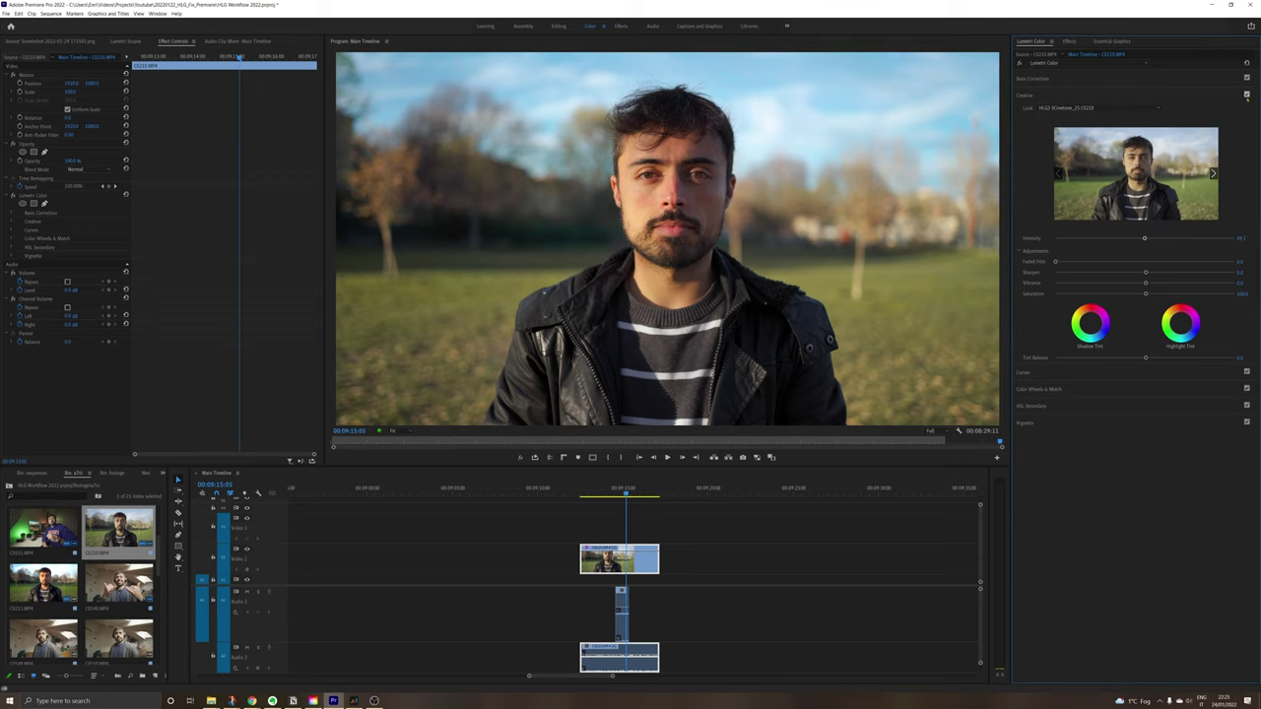
left_click(1247, 95)
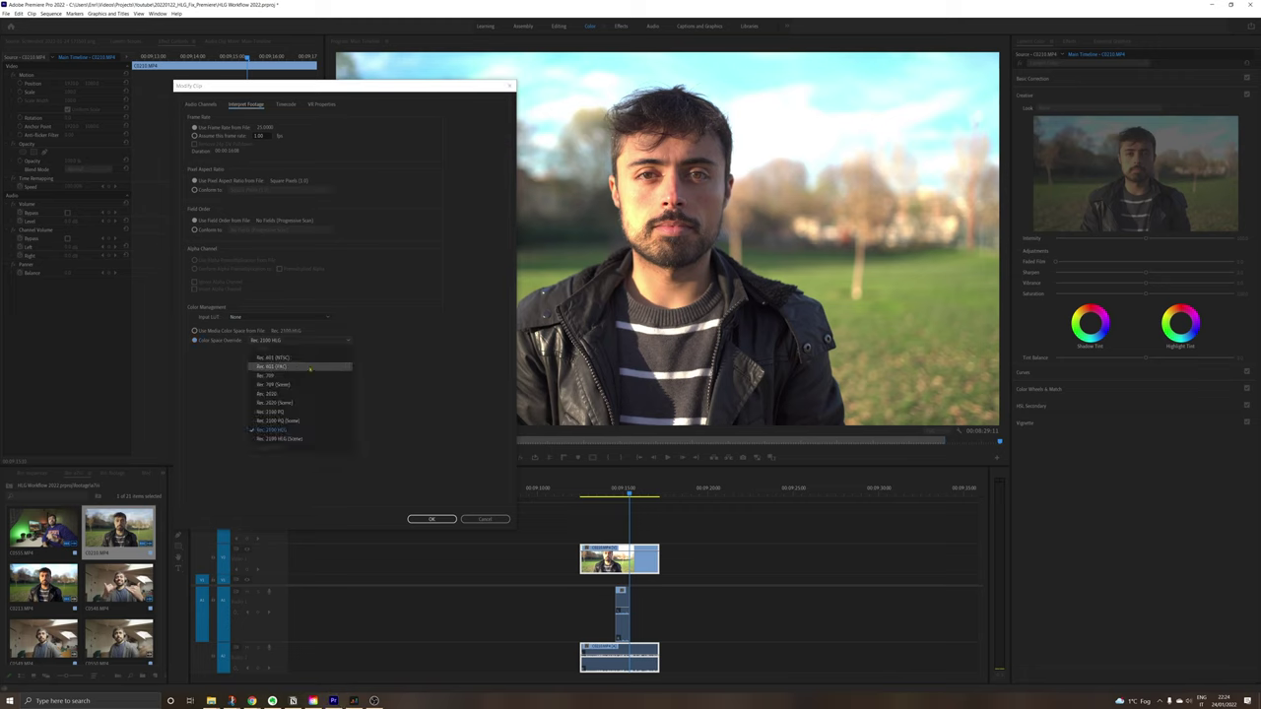
Step: Change the portrait clip's Color Space Override to Rec. 2020 and confirm
left_click(431, 519)
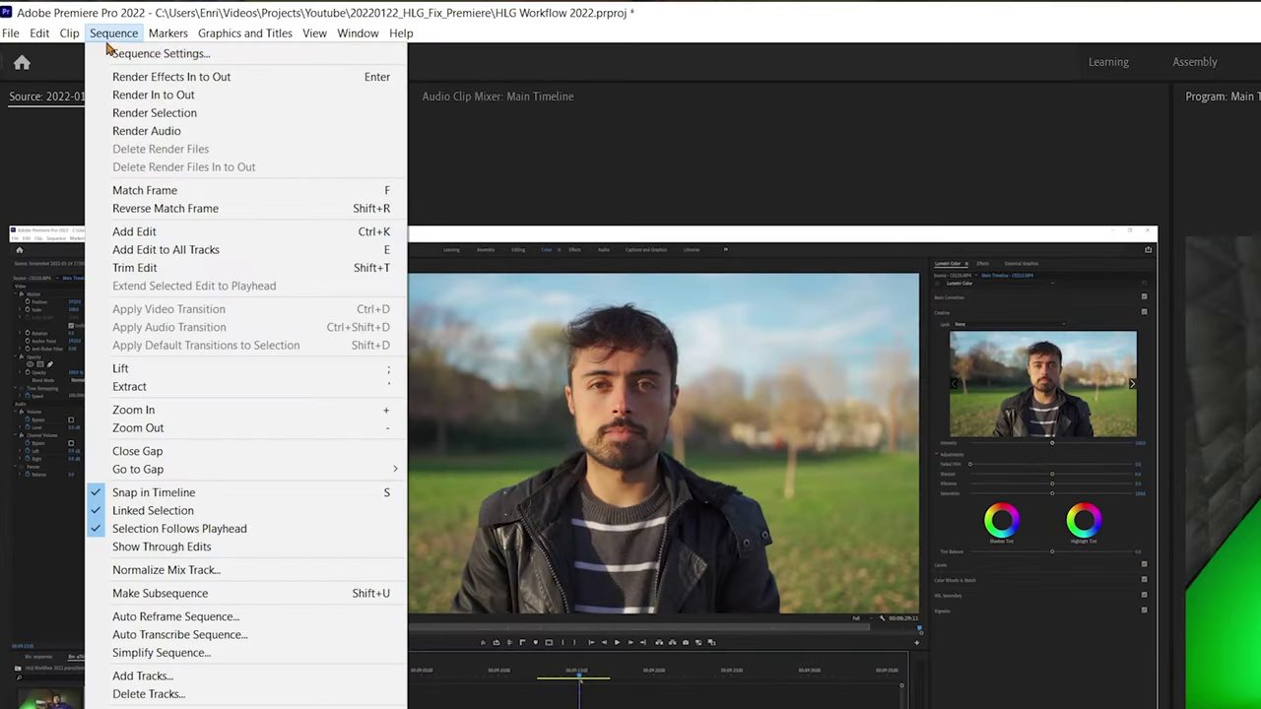
Step: Open Sequence Settings, leaving Working Color Space at Rec. 709
left_click(125, 54)
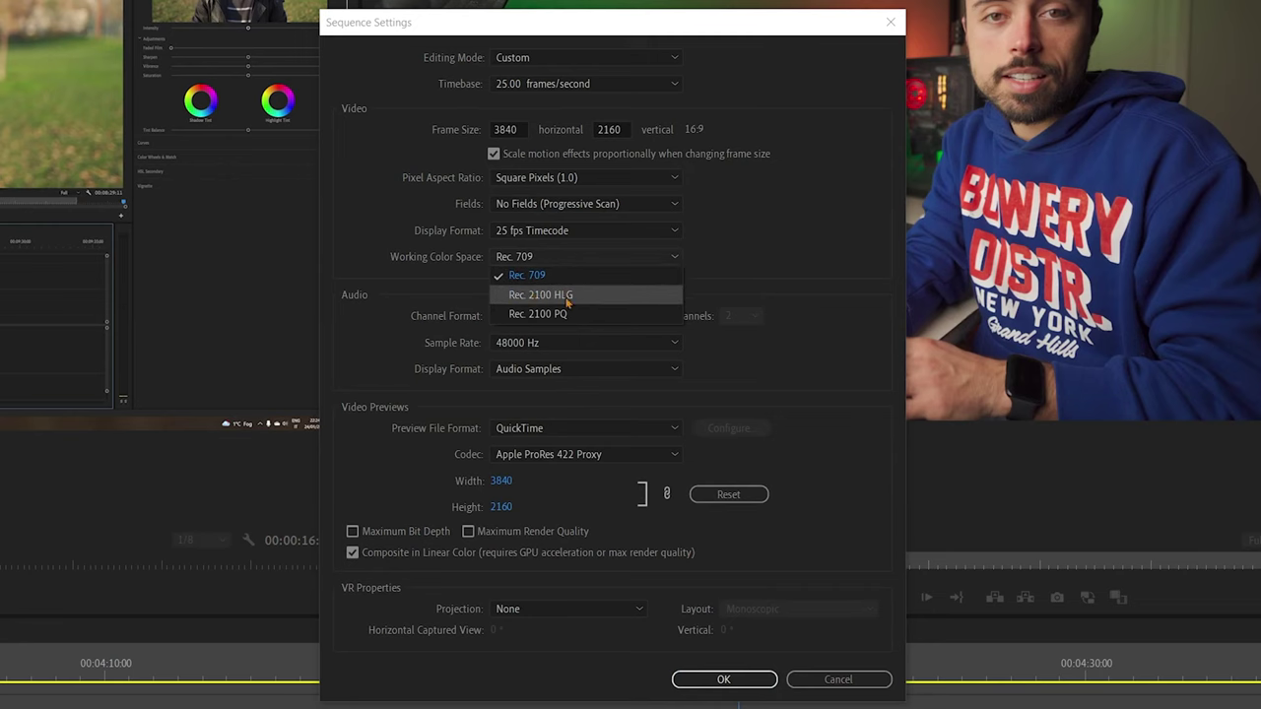
left_click(544, 278)
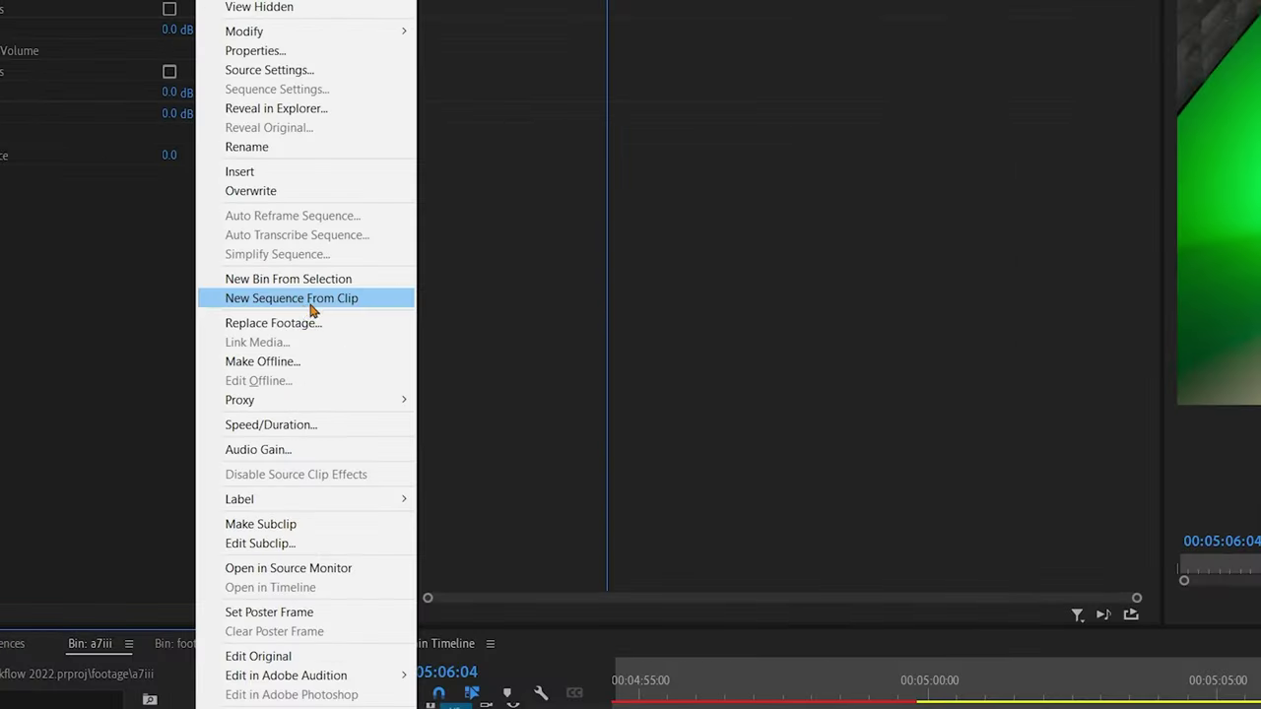
Step: Create a sequence from the HLG park clip and apply the custom HLG look file as its Lumetri Creative look
left_click(310, 300)
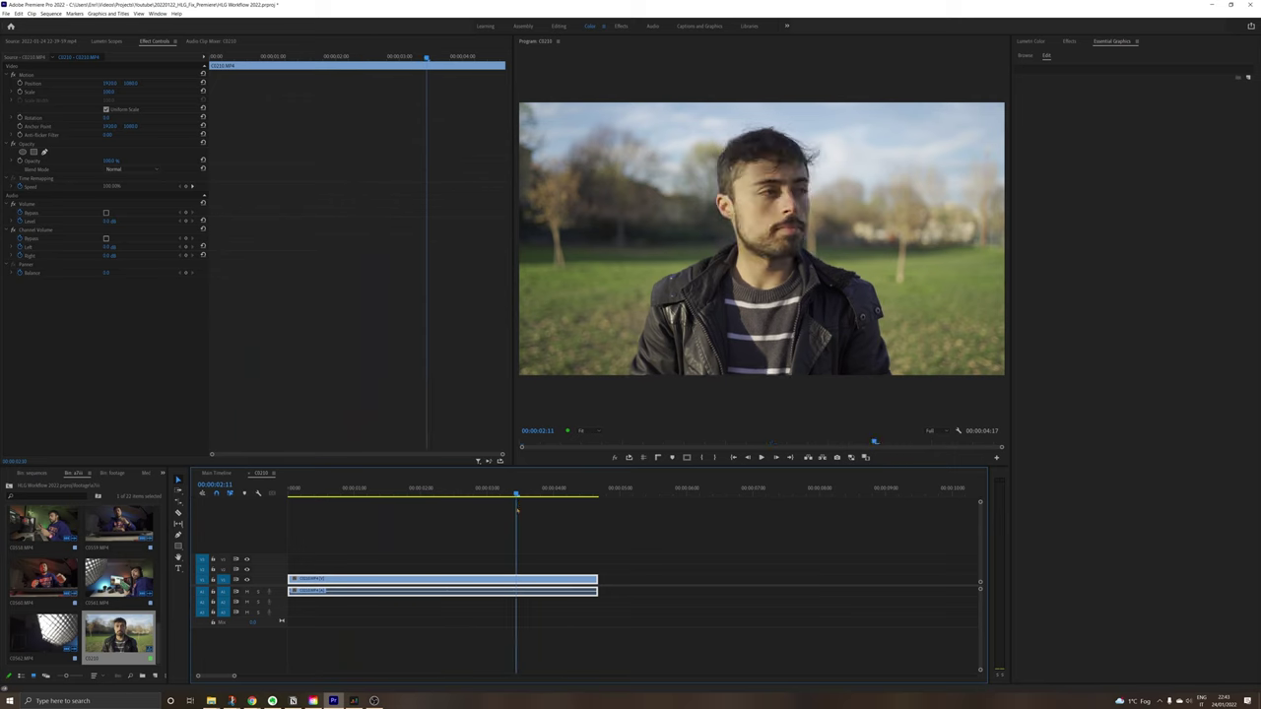
left_click(1030, 42)
left_click(1024, 248)
left_click(1094, 107)
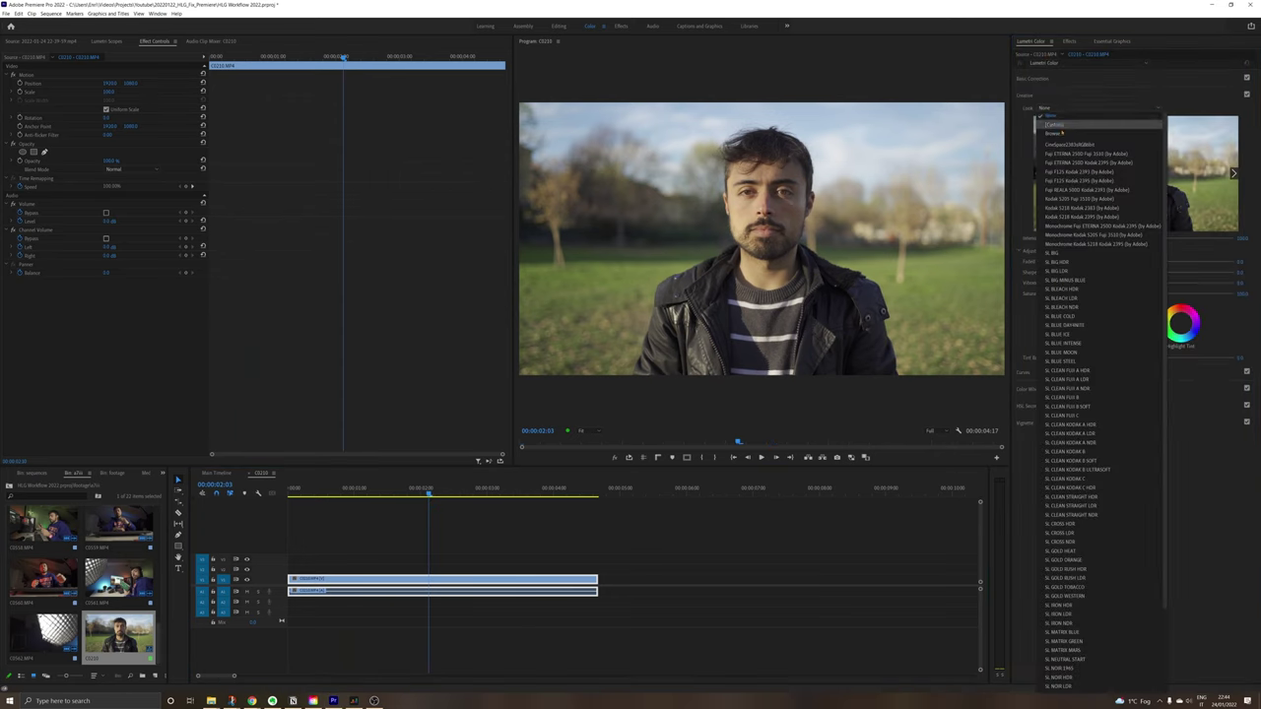
left_click(1094, 127)
double_click(158, 94)
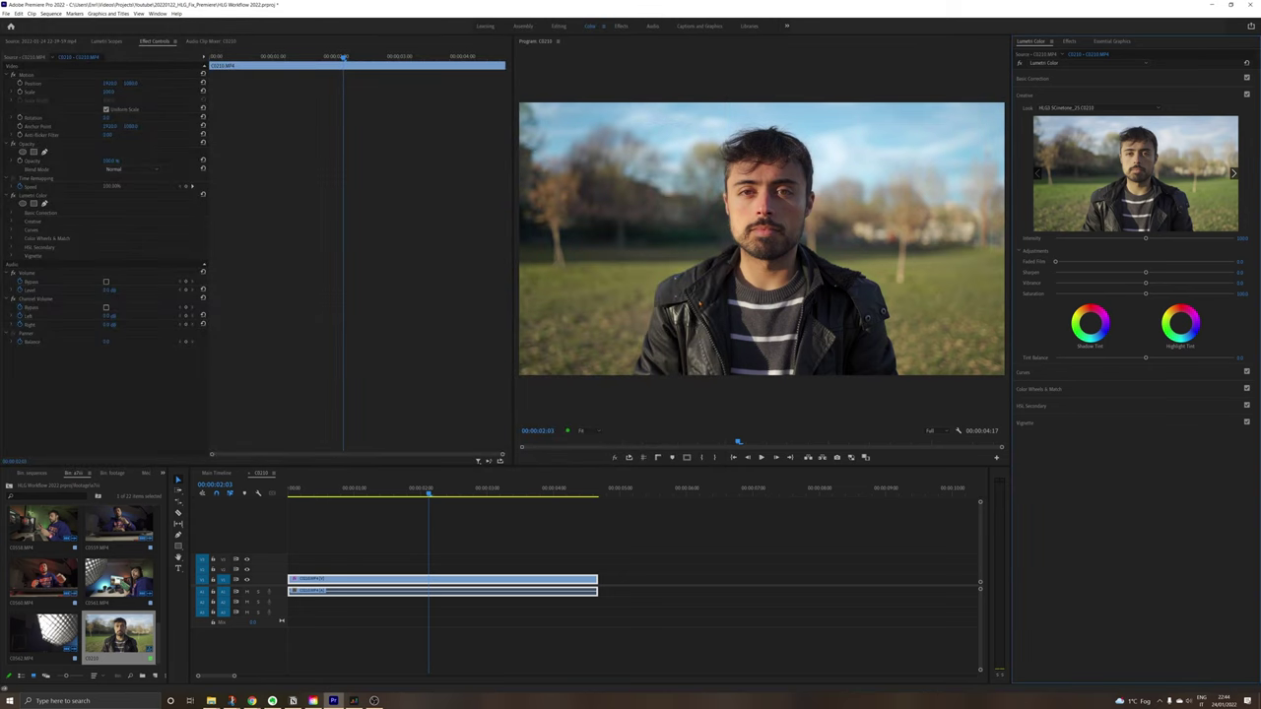
left_click(413, 489)
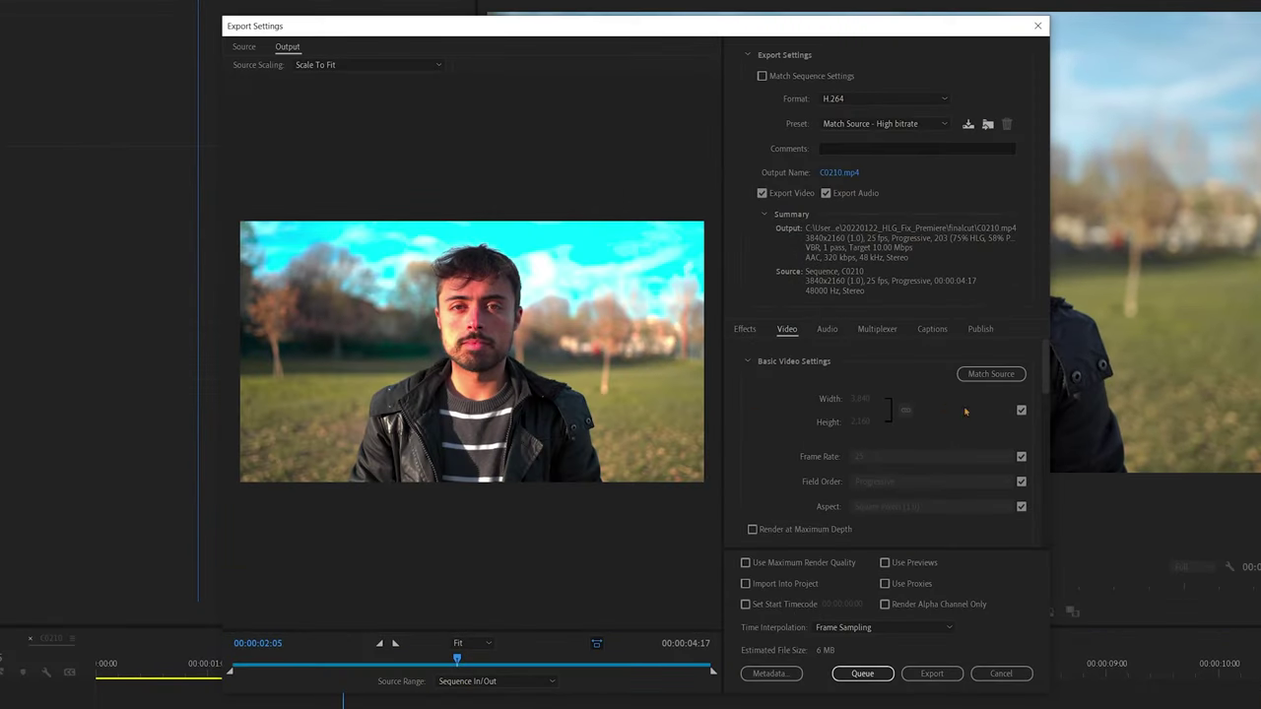
Step: Set the H.264 encoding profile to High10 and the export colour space to Rec. 2100 HLG
left_click_drag(1049, 387, 1048, 442)
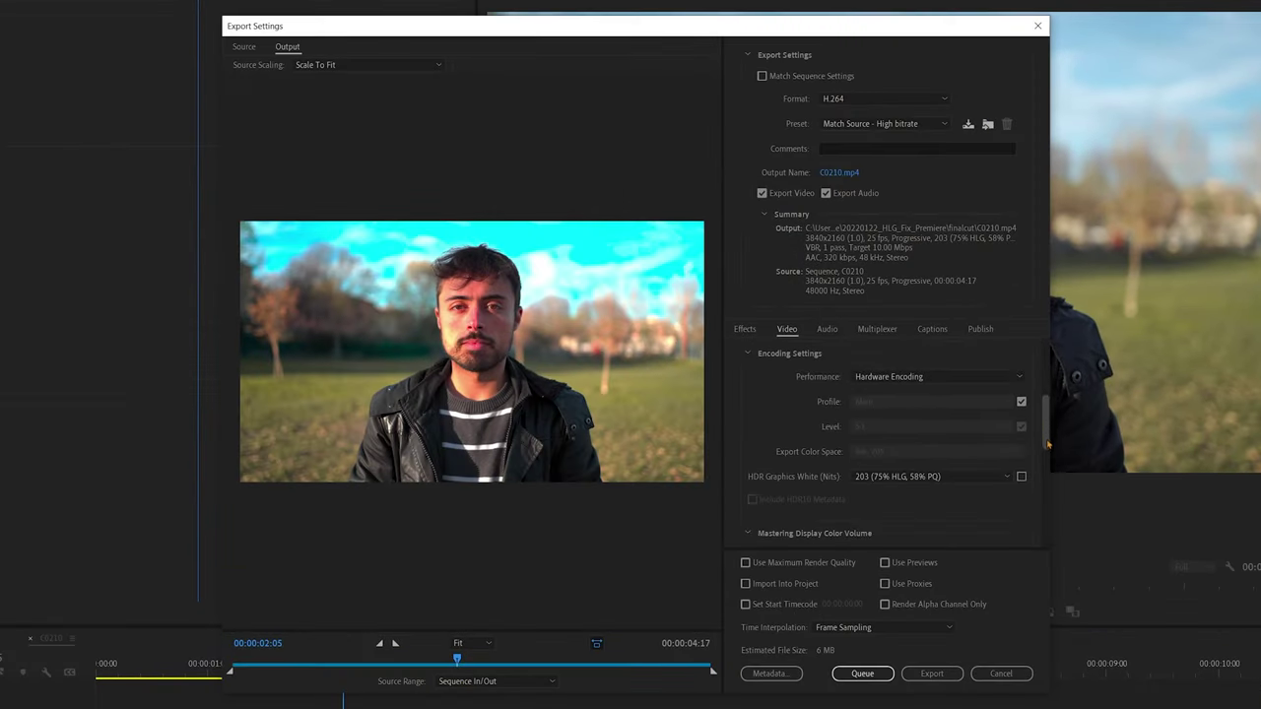
left_click(982, 400)
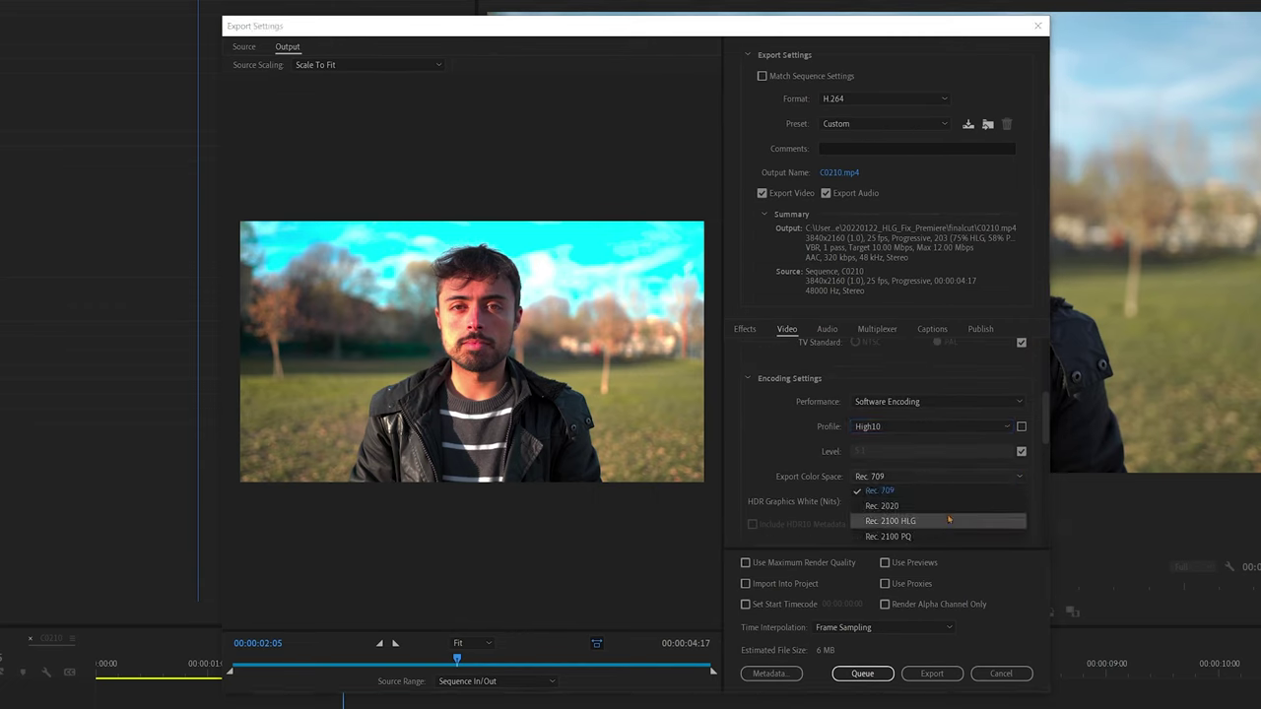
left_click(902, 522)
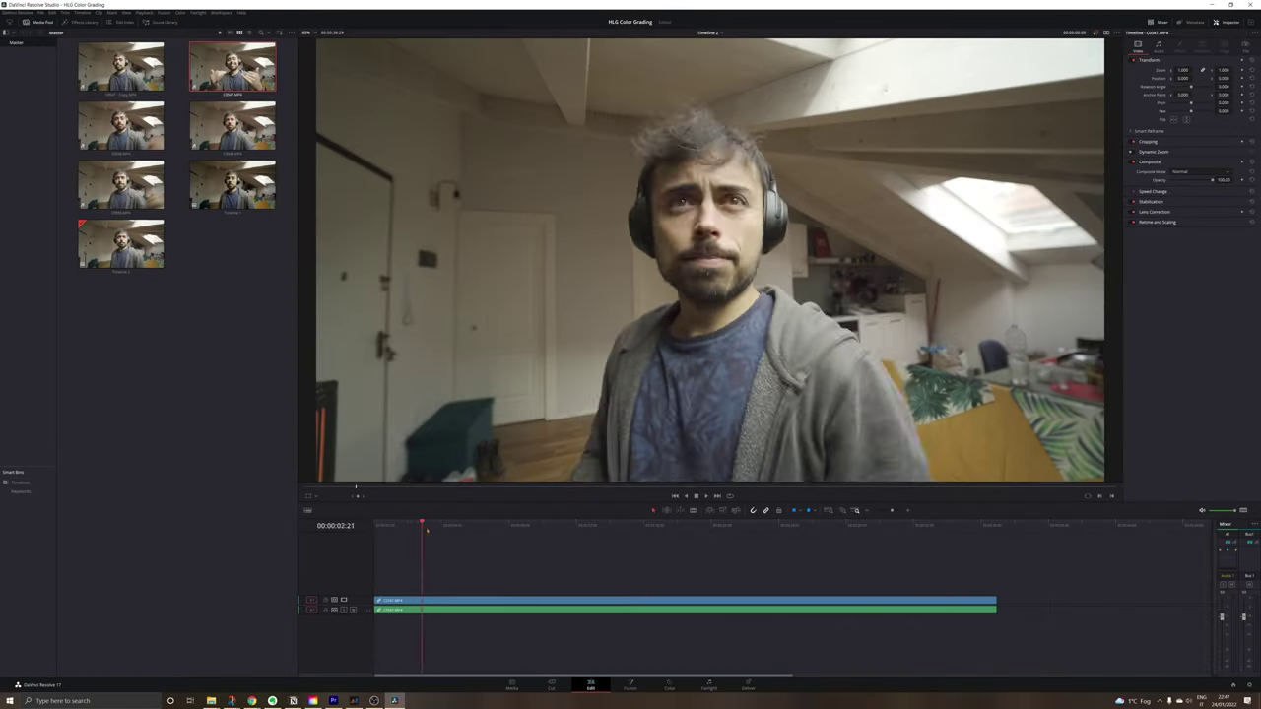
Step: Play back the indoor HLG clip on the Edit page to review it
key("j")
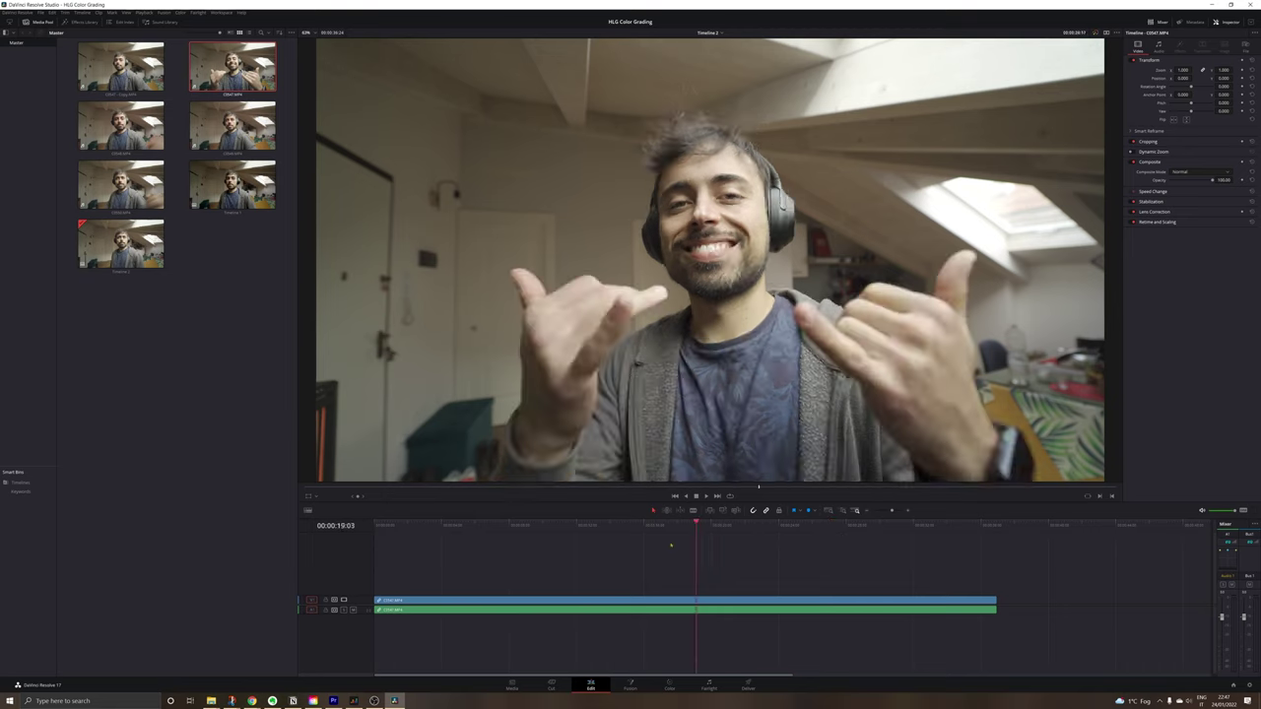
key("k")
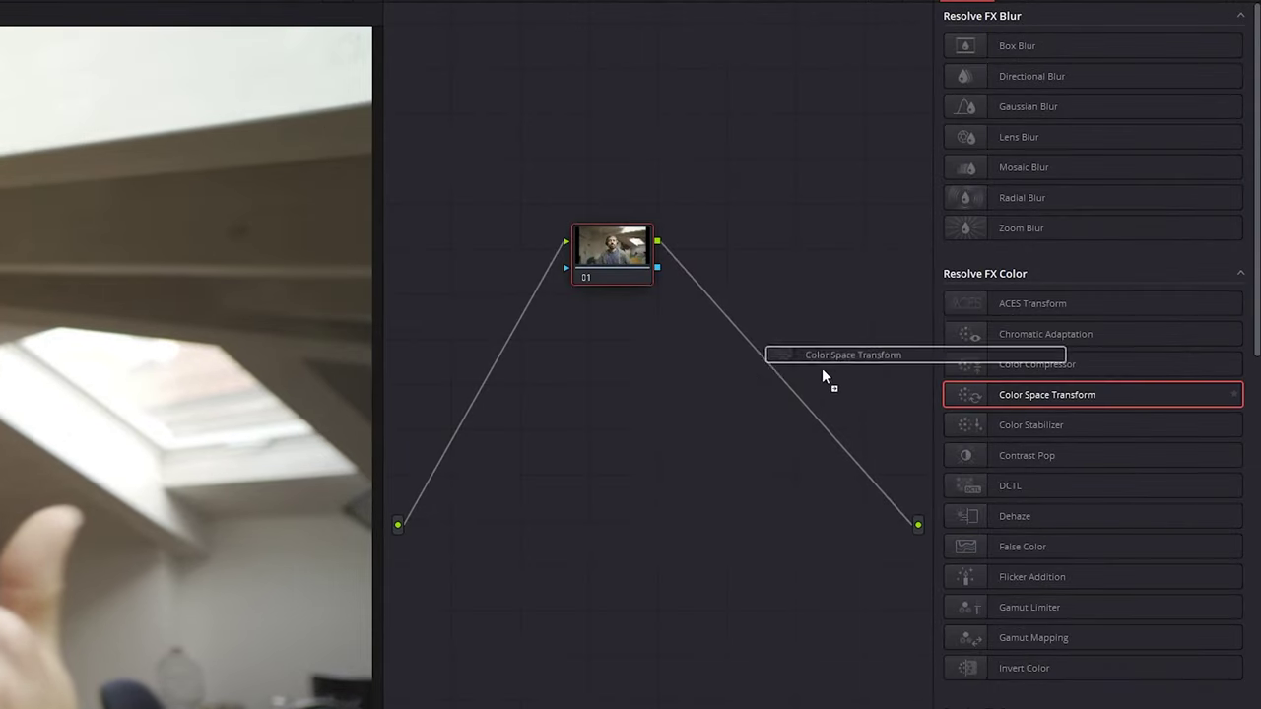
Step: Add a Color Space Transform to node 01 converting Rec.2020 input to Rec.709 output
left_click_drag(822, 371, 624, 269)
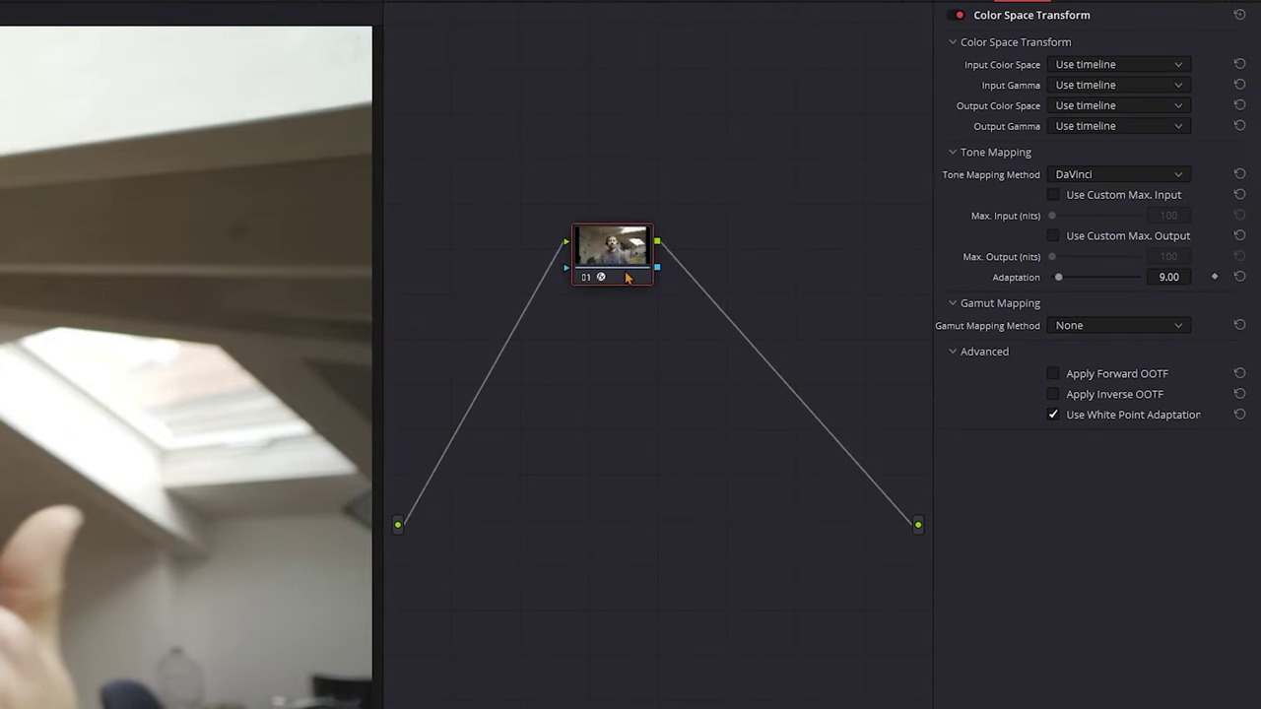
left_click(1136, 69)
scroll(1083, 180, "down", 7)
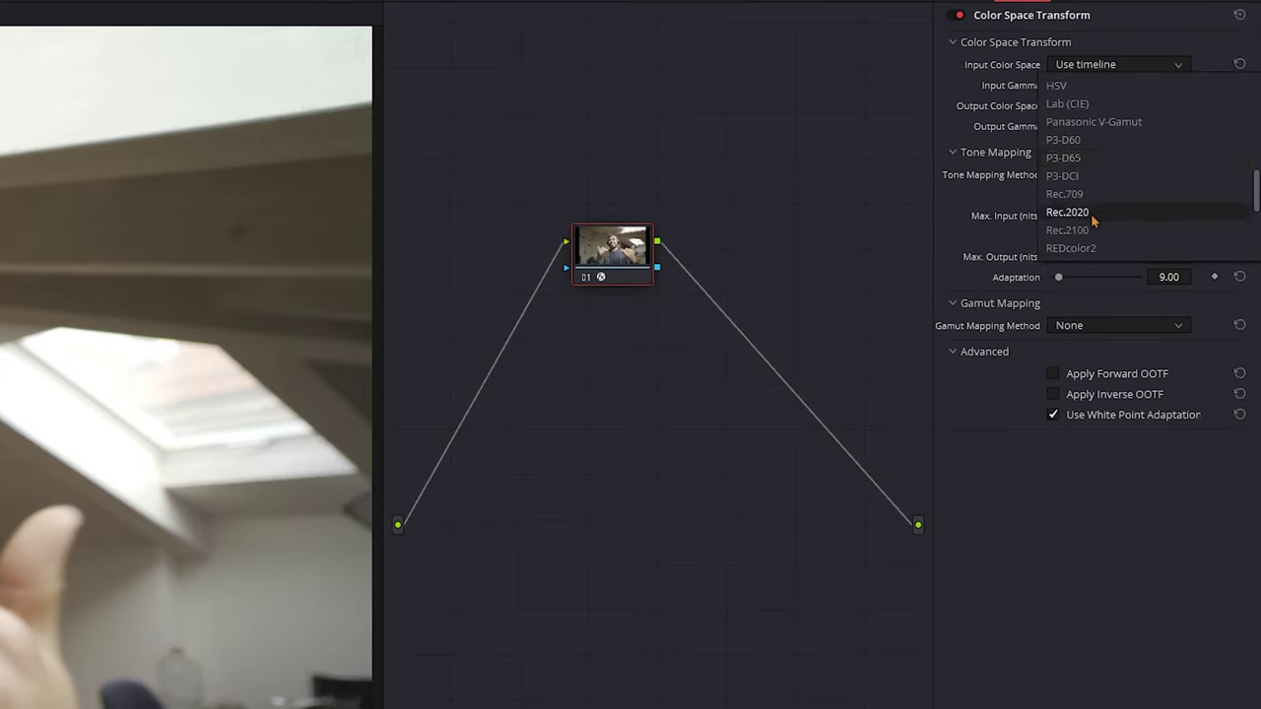
left_click(1068, 212)
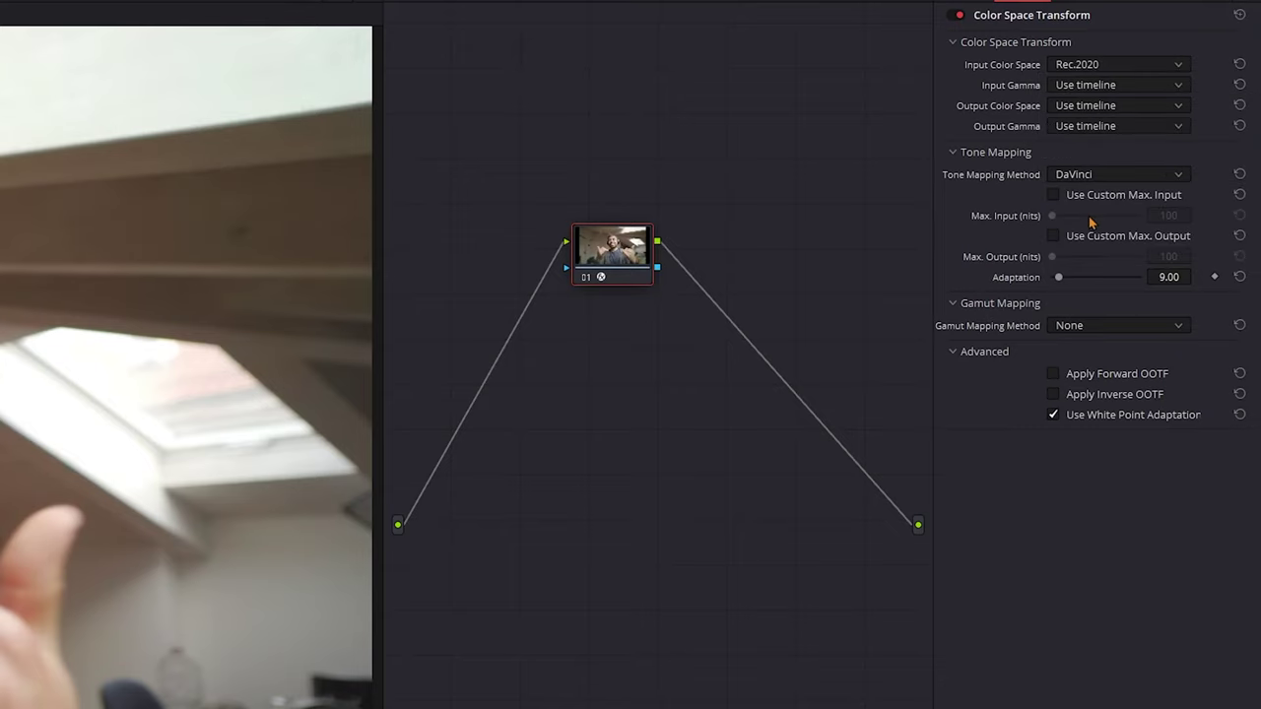
left_click(1111, 108)
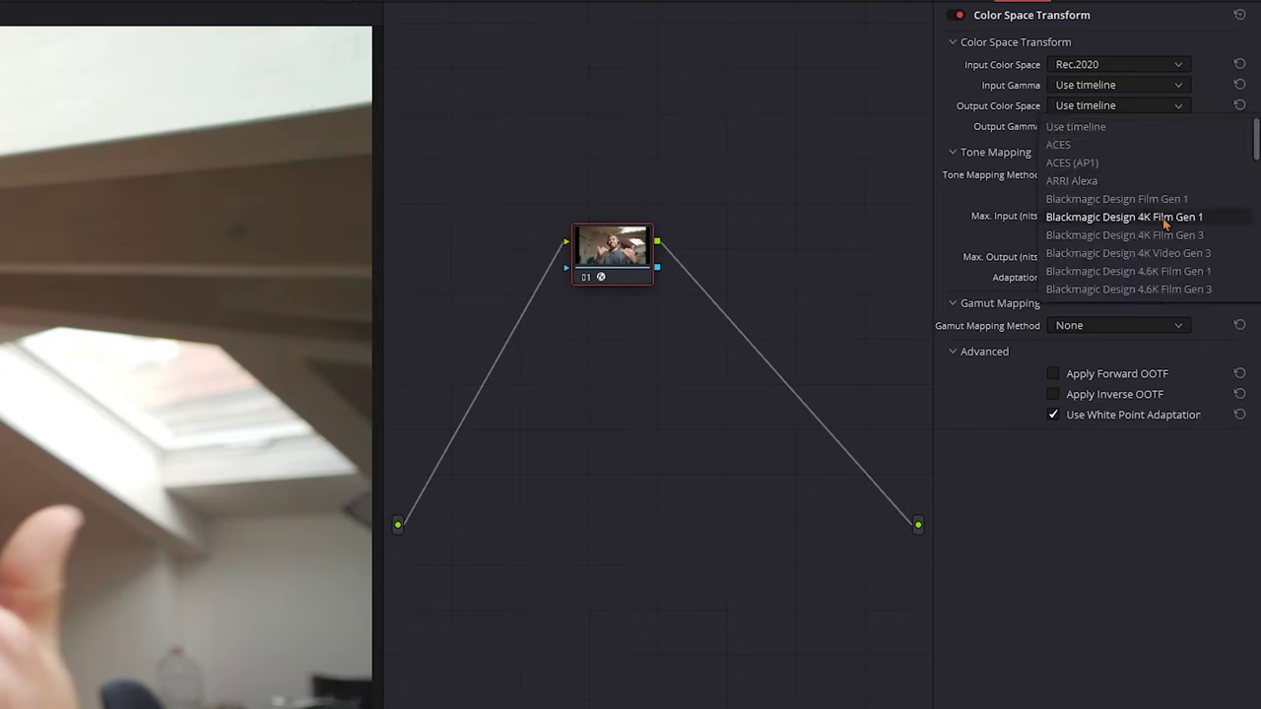
scroll(1163, 225, "down", 6)
scroll(1160, 225, "down", 3)
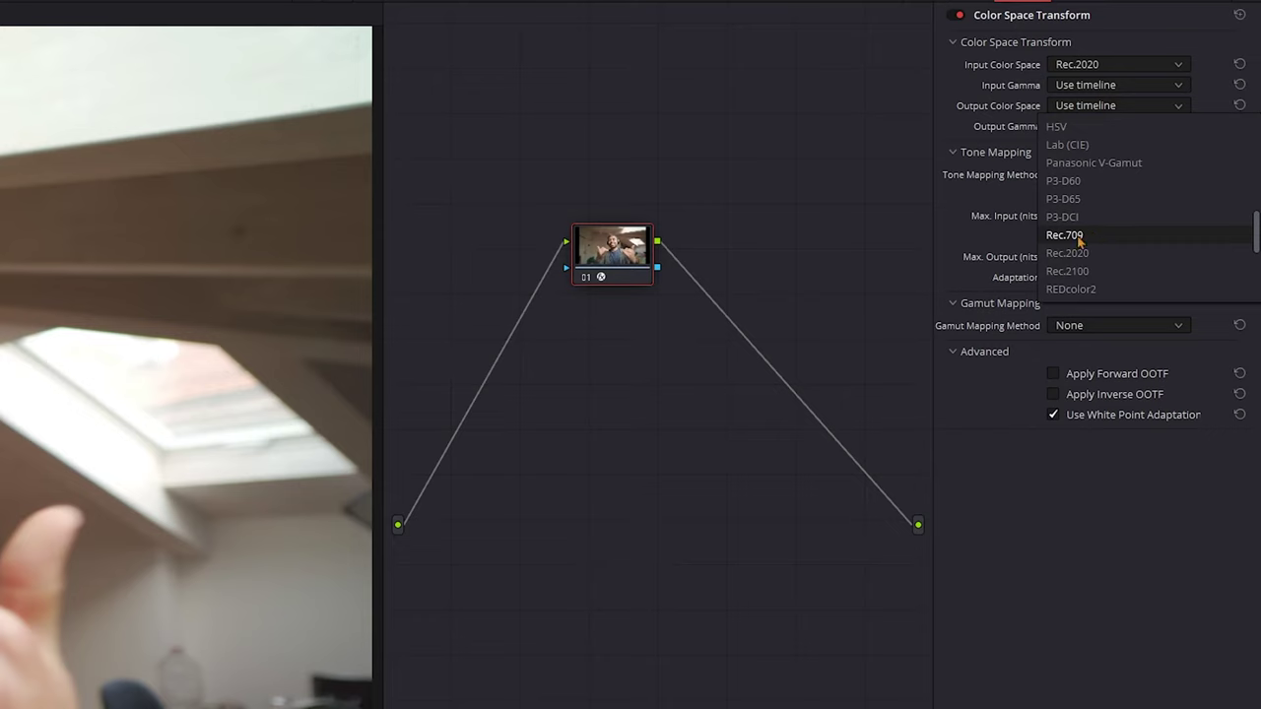
left_click(1069, 236)
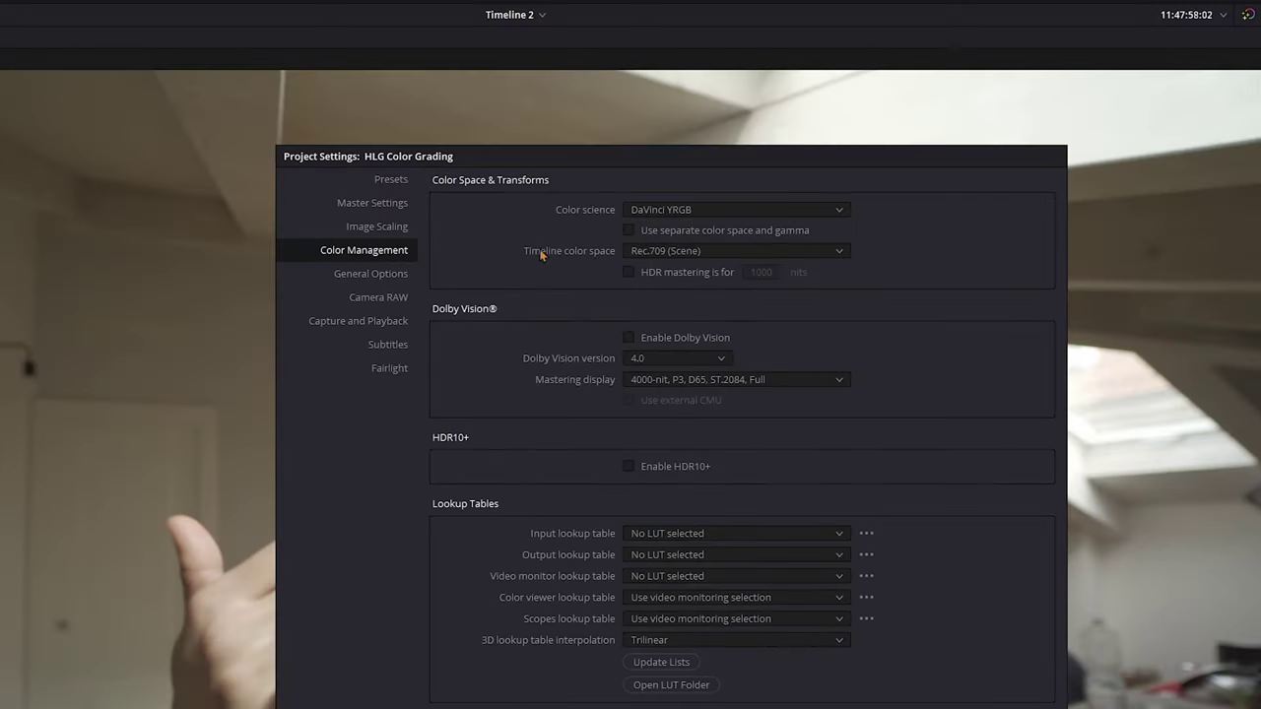
Step: Switch colour science to DaVinci YRGB Color Managed with the DaVinci Wide Gamut preset
left_click(718, 209)
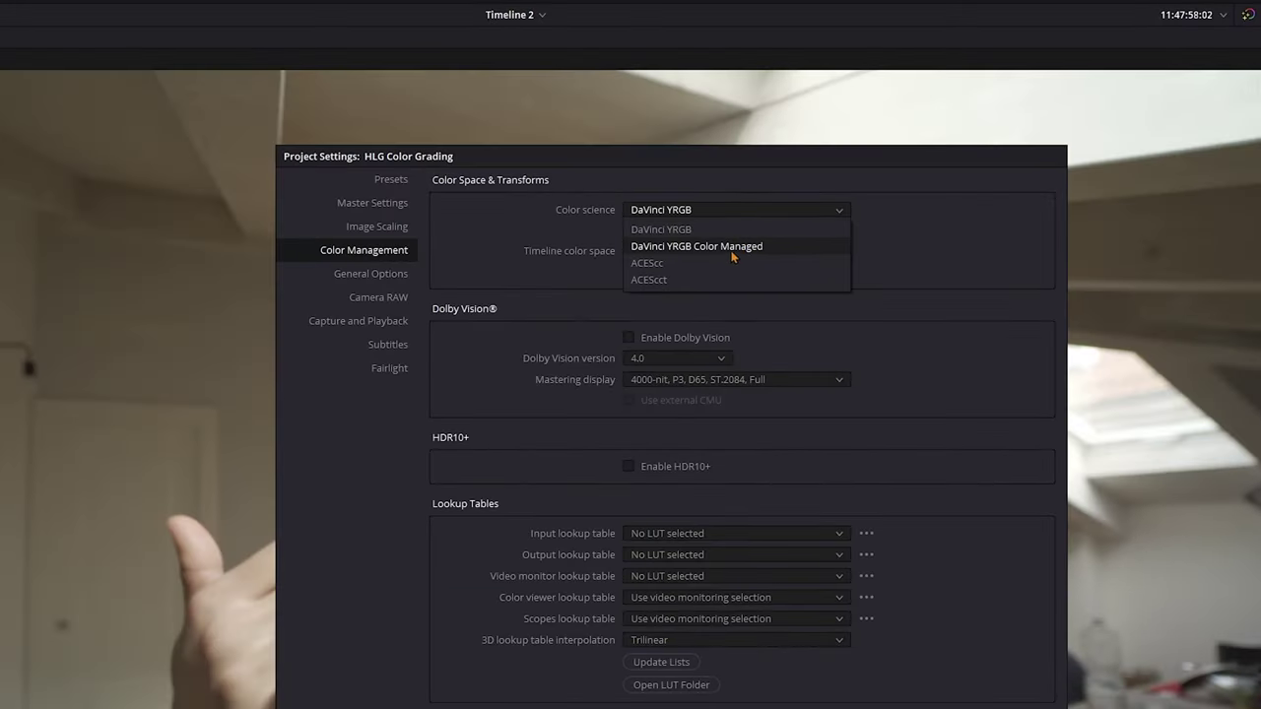
left_click(732, 248)
left_click(739, 232)
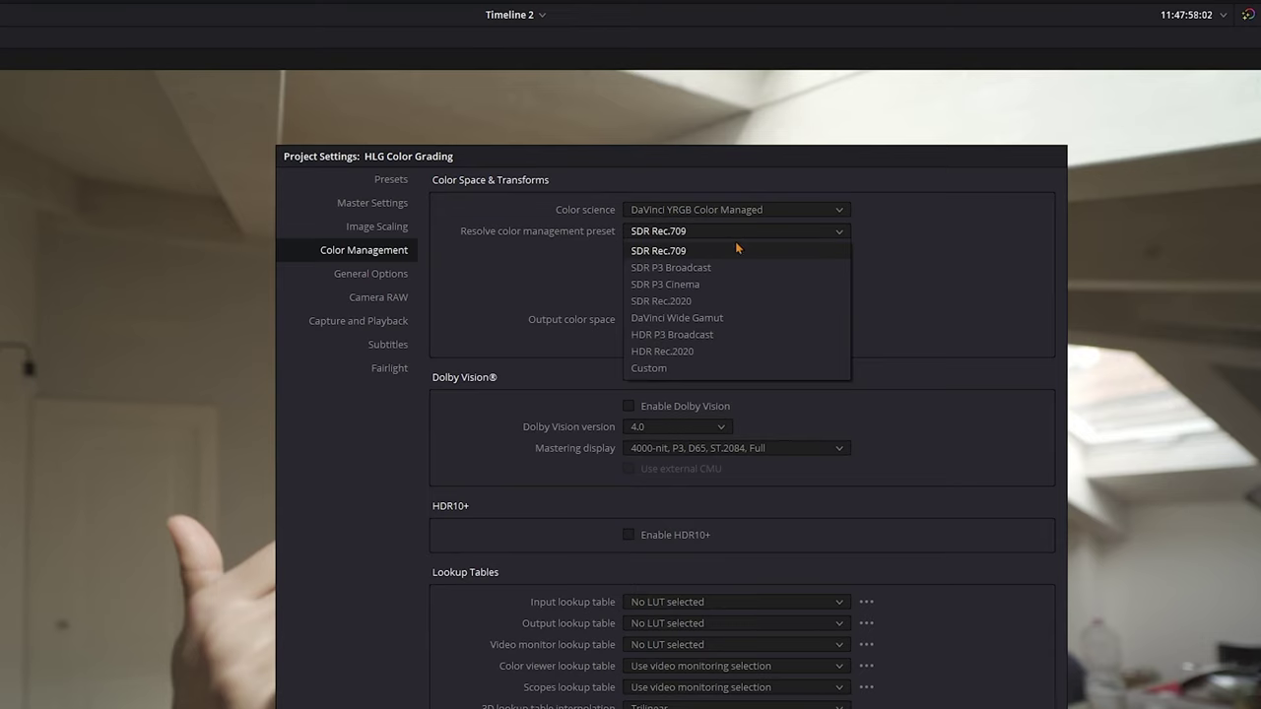
left_click(764, 318)
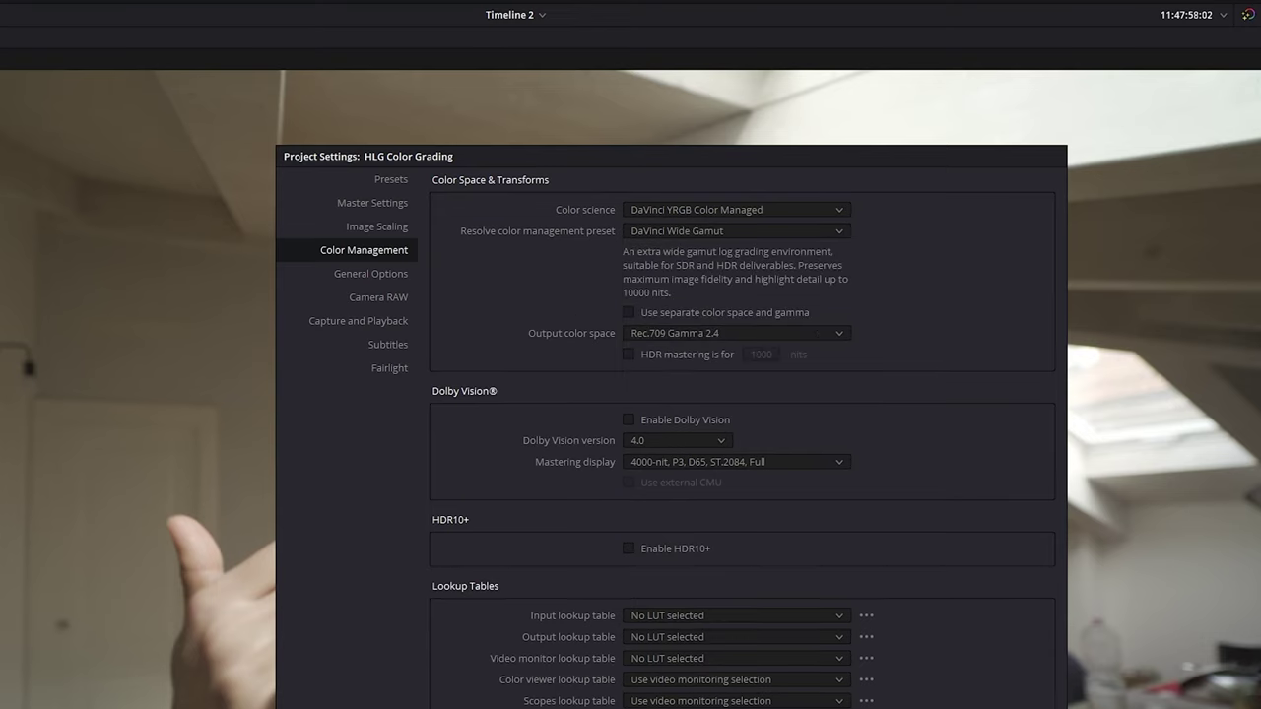